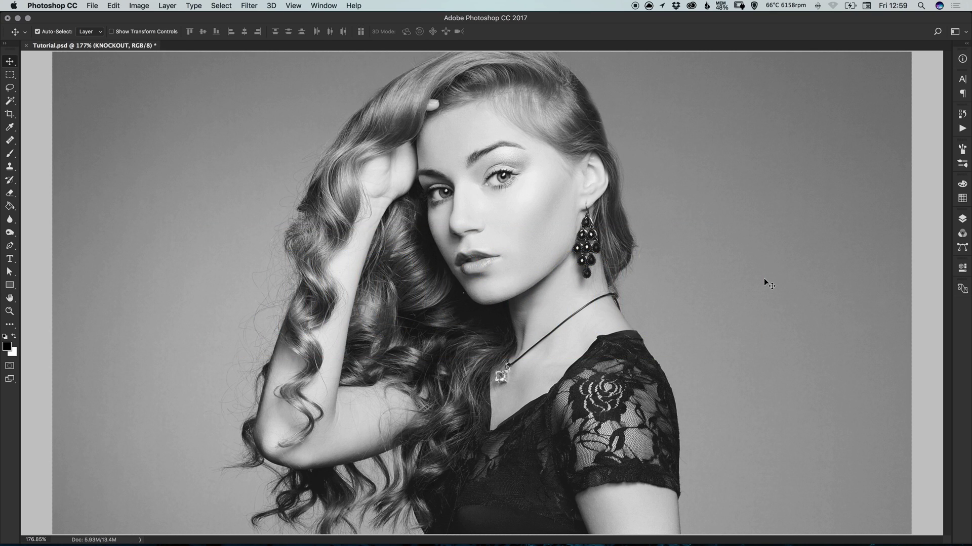
Preview the Rectangle 1 and KNOCKOUT layers, hide both again, then start picking a foreground colour
{"action": "left_click", "coordinate": [963, 219]}
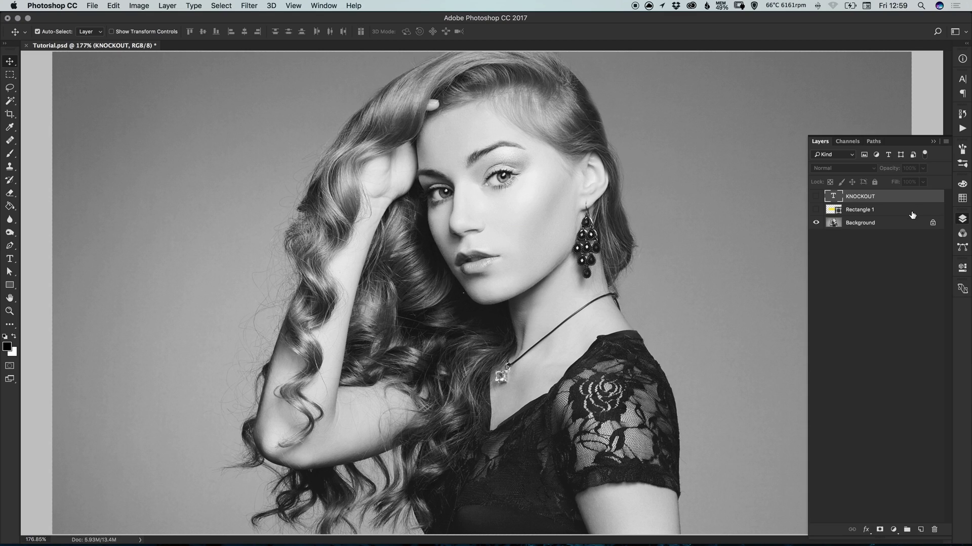
{"action": "left_click", "coordinate": [816, 209]}
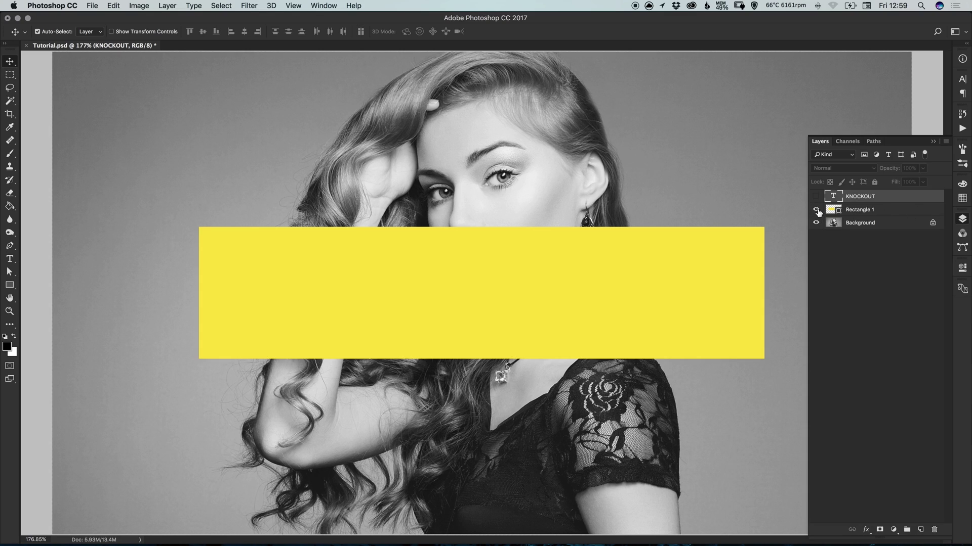
{"action": "left_click", "coordinate": [816, 196]}
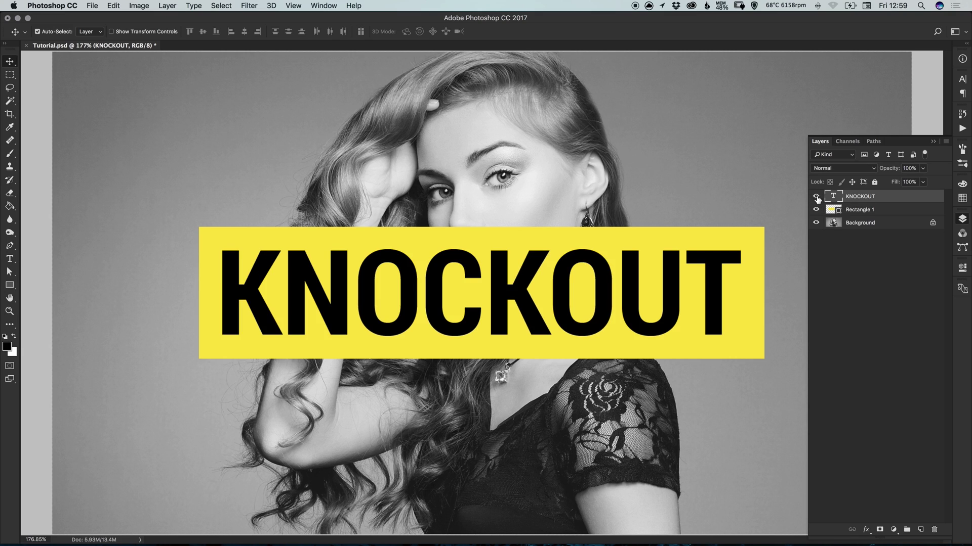
{"action": "left_click", "coordinate": [815, 196]}
{"action": "left_click", "coordinate": [816, 210]}
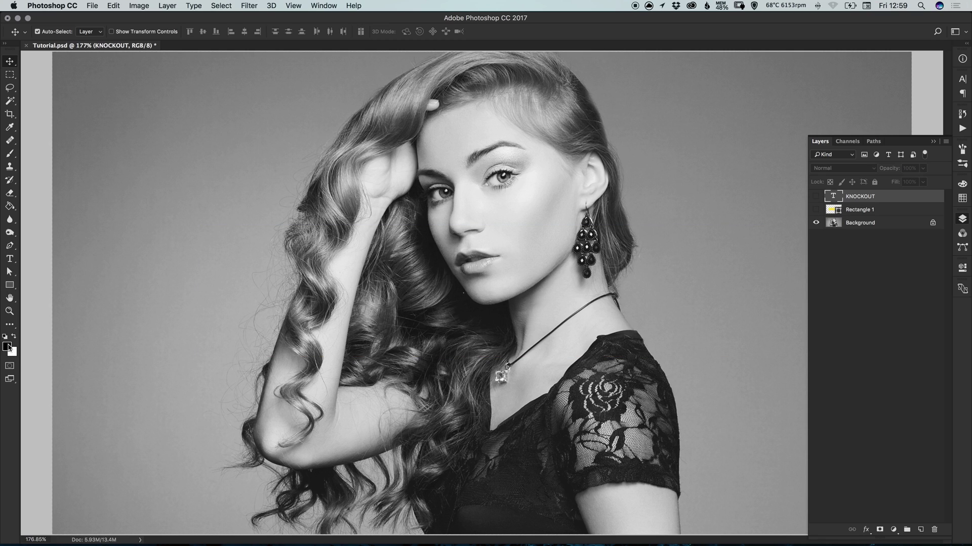
{"action": "left_click", "coordinate": [8, 347]}
Set a red foreground, draw a rectangle across the portrait, and move it down over the face
{"action": "left_click", "coordinate": [470, 196]}
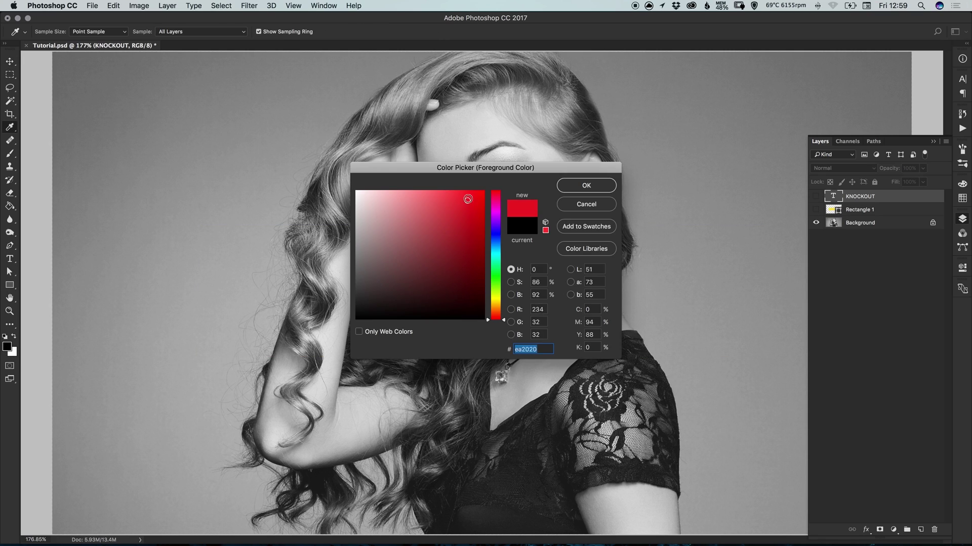
{"action": "left_click", "coordinate": [586, 186]}
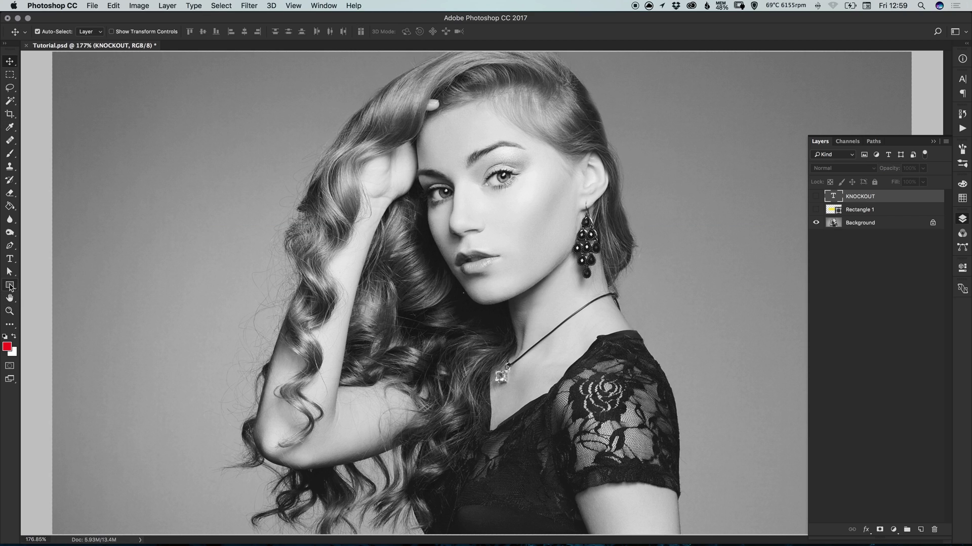
{"action": "left_click", "coordinate": [10, 286]}
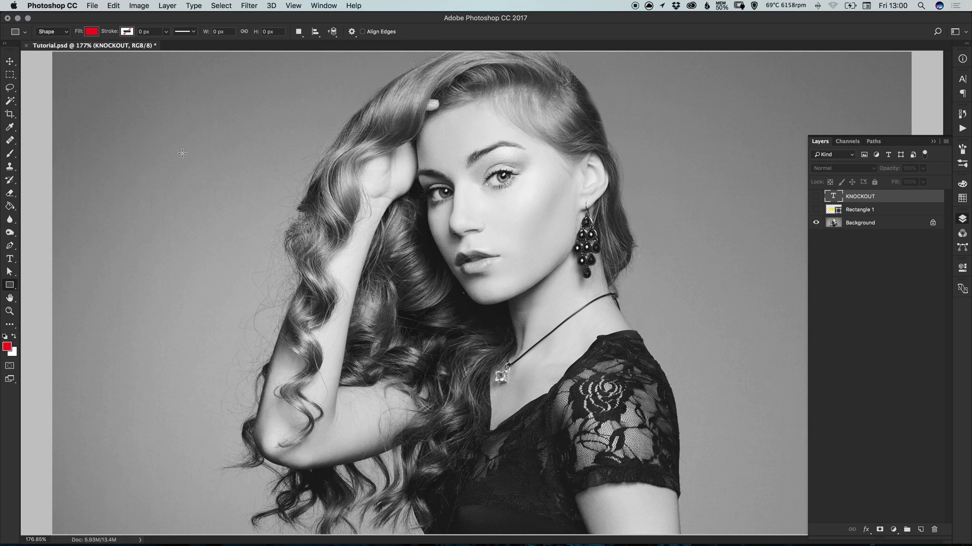
{"action": "left_click_drag", "start_coordinate": [182, 142], "coordinate": [697, 349]}
{"action": "key", "text": "v"}
{"action": "left_click_drag", "start_coordinate": [527, 247], "coordinate": [569, 281]}
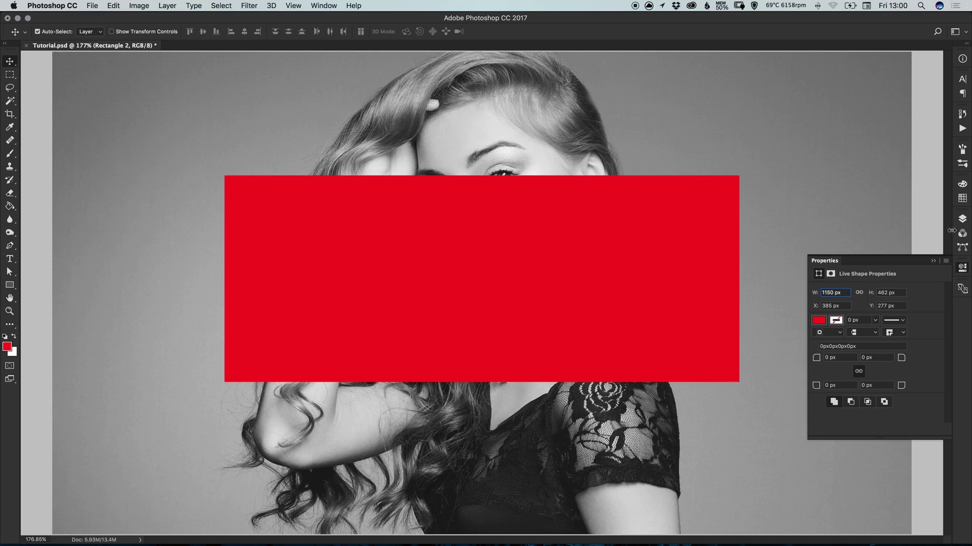
Change the Rectangle 2 fill colour to bright green 33ee20
{"action": "left_click", "coordinate": [962, 220]}
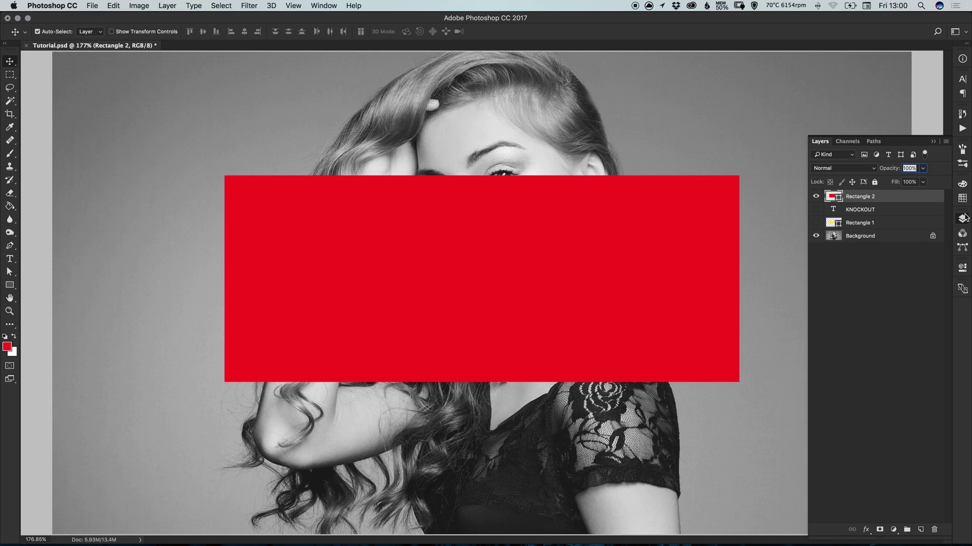
{"action": "double_click", "coordinate": [836, 199]}
{"action": "left_click_drag", "start_coordinate": [445, 244], "coordinate": [469, 264]}
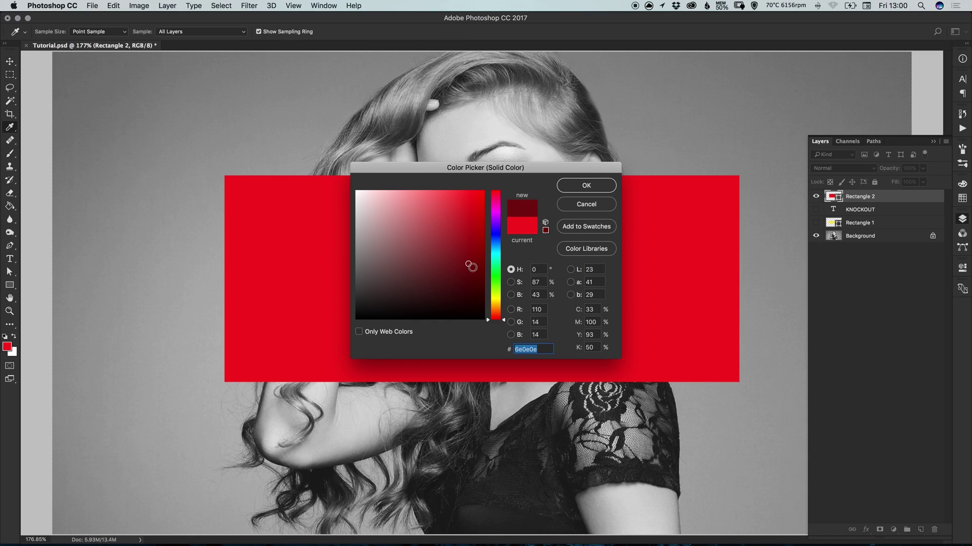
{"action": "left_click", "coordinate": [496, 281]}
{"action": "left_click", "coordinate": [470, 199]}
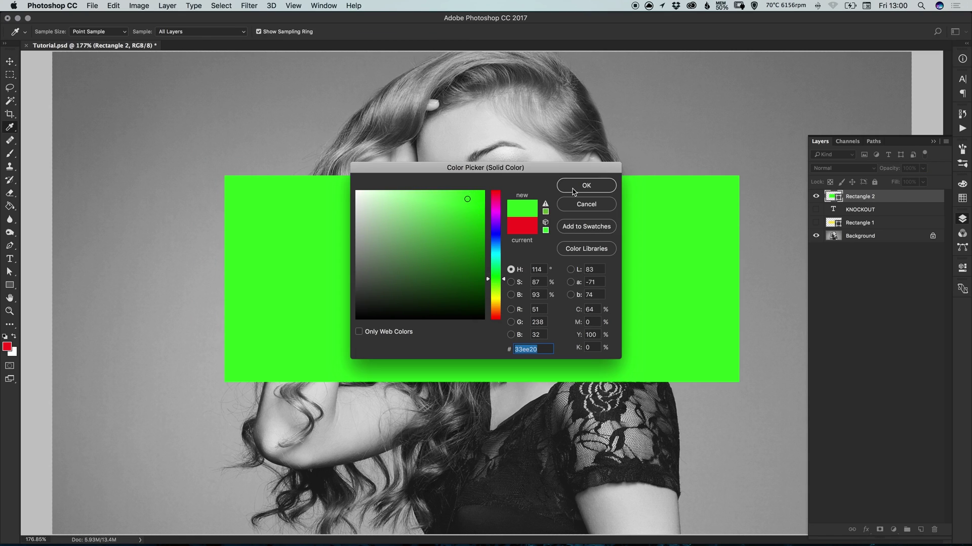
{"action": "left_click", "coordinate": [586, 185]}
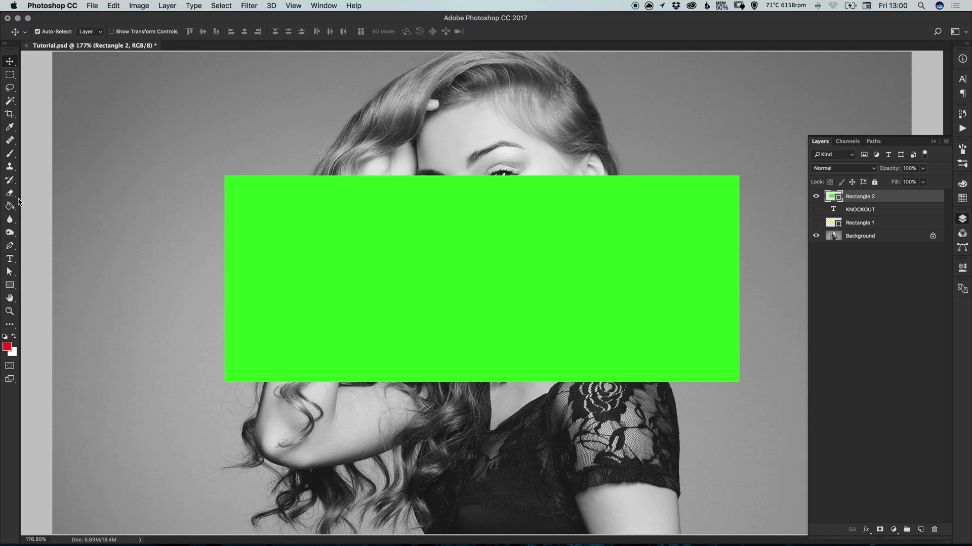
Set the foreground colour to black
{"action": "key", "text": "i"}
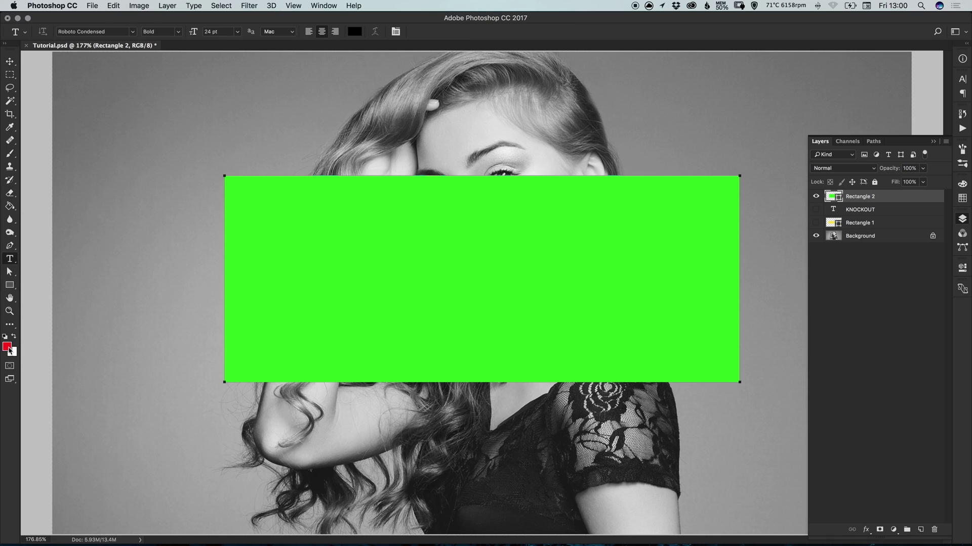
{"action": "left_click", "coordinate": [7, 347]}
{"action": "left_click", "coordinate": [396, 277]}
{"action": "left_click_drag", "start_coordinate": [364, 308], "coordinate": [342, 327]}
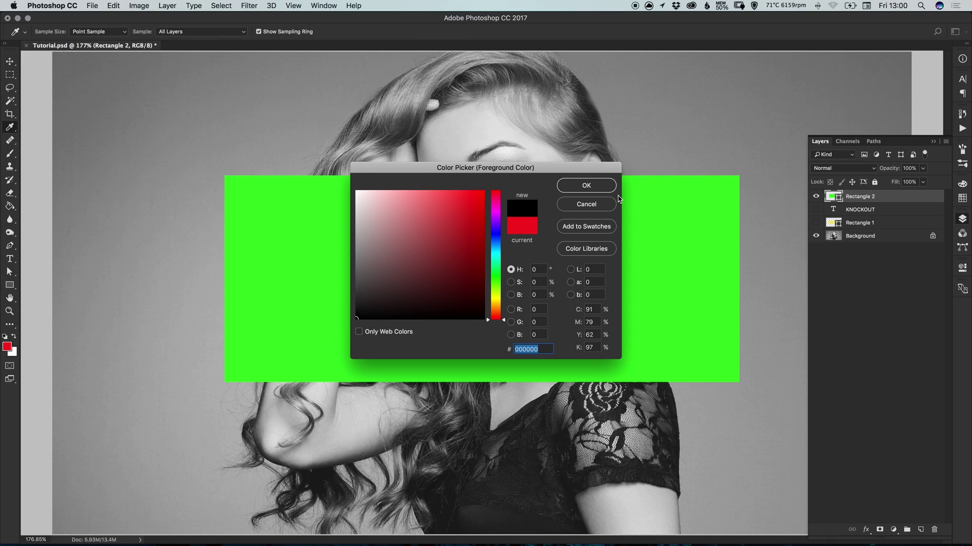
{"action": "left_click", "coordinate": [586, 185]}
Type throwaway test text inside the green rectangle, then delete that test layer
{"action": "key", "text": "t"}
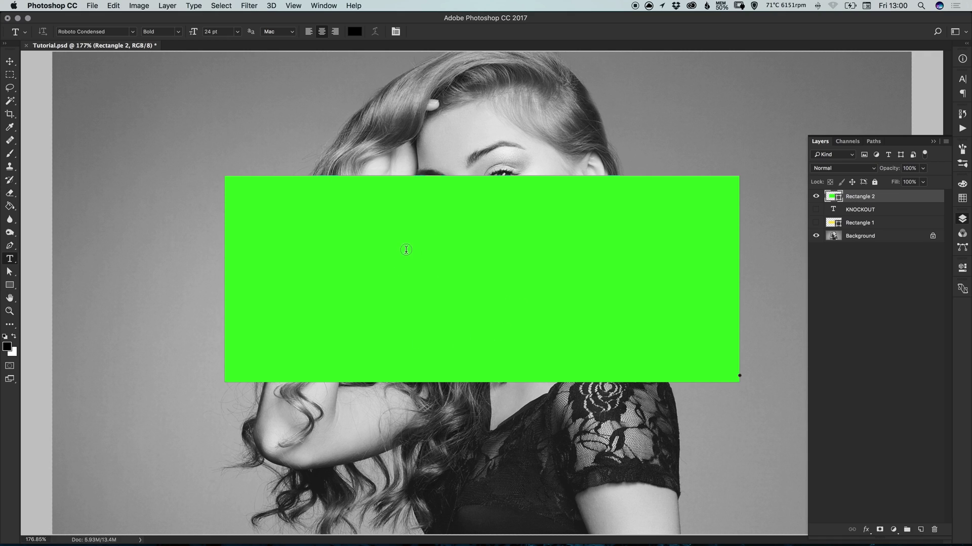
{"action": "left_click", "coordinate": [436, 251]}
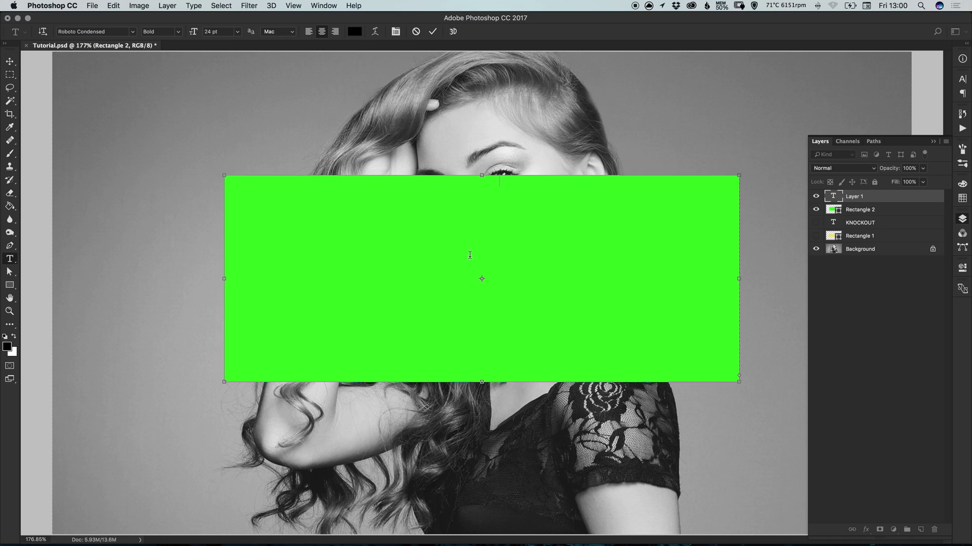
{"action": "type", "text": "erggfgfgdfgdfgfdgdfgdfgdf"}
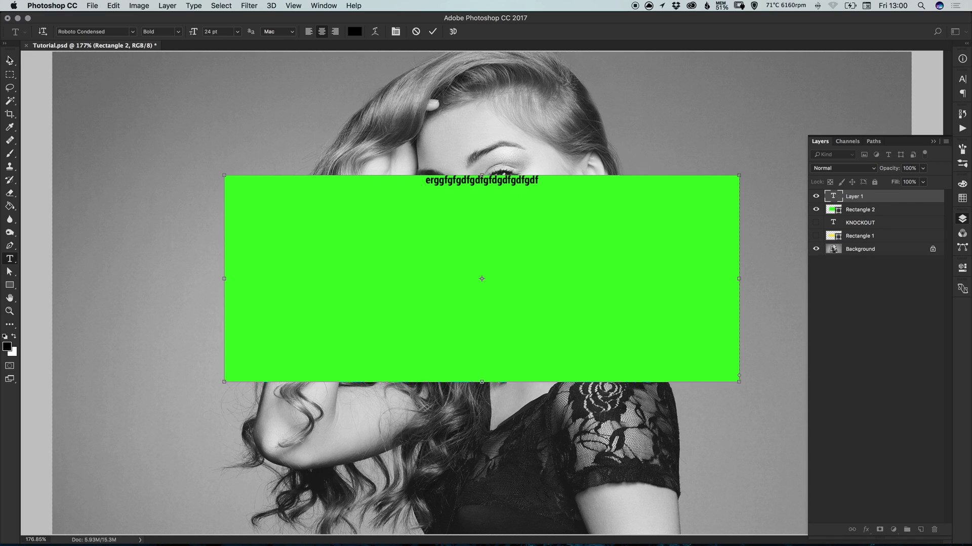
{"action": "left_click", "coordinate": [10, 62]}
{"action": "key", "text": "BackSpace"}
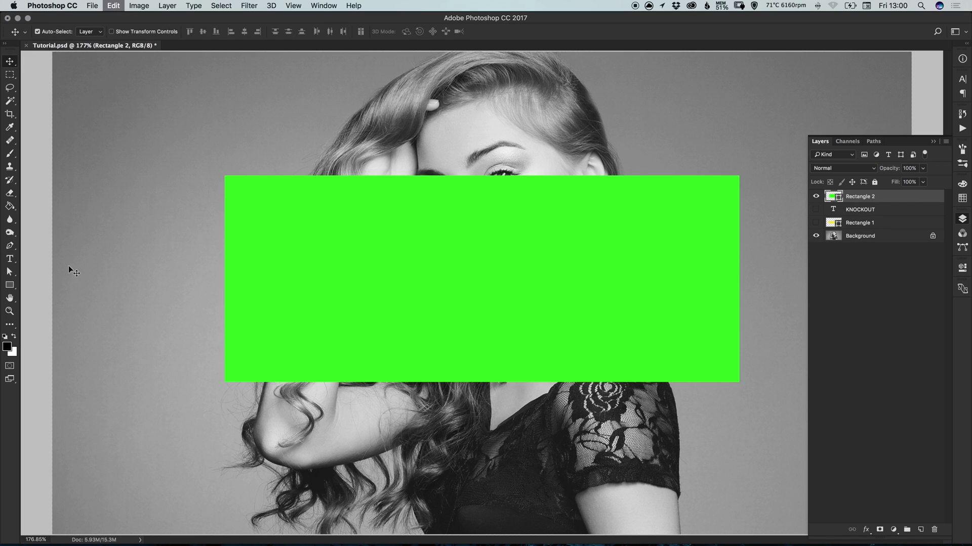
Add the word TEXT near the photo's top-left as a Roboto Condensed Bold 24 pt layer
{"action": "left_click", "coordinate": [9, 259]}
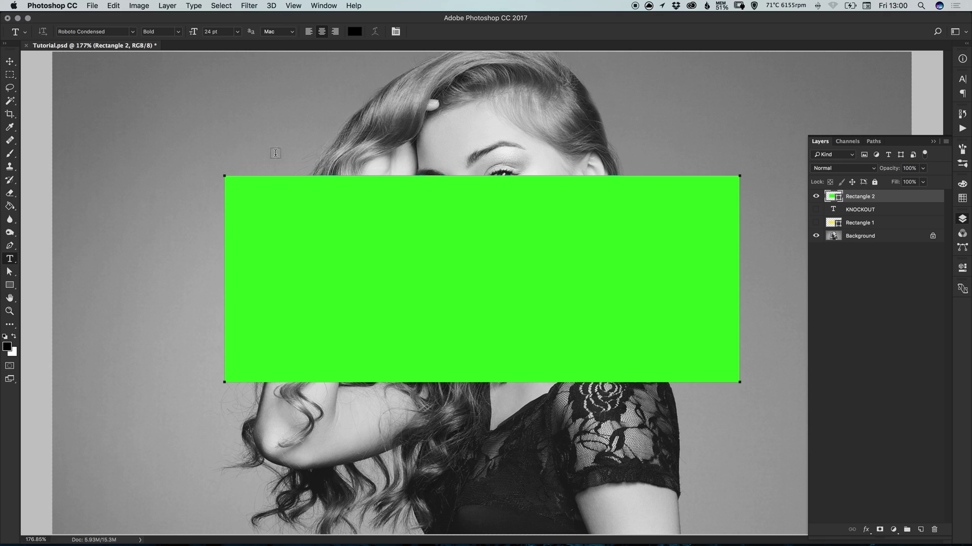
{"action": "left_click", "coordinate": [167, 112]}
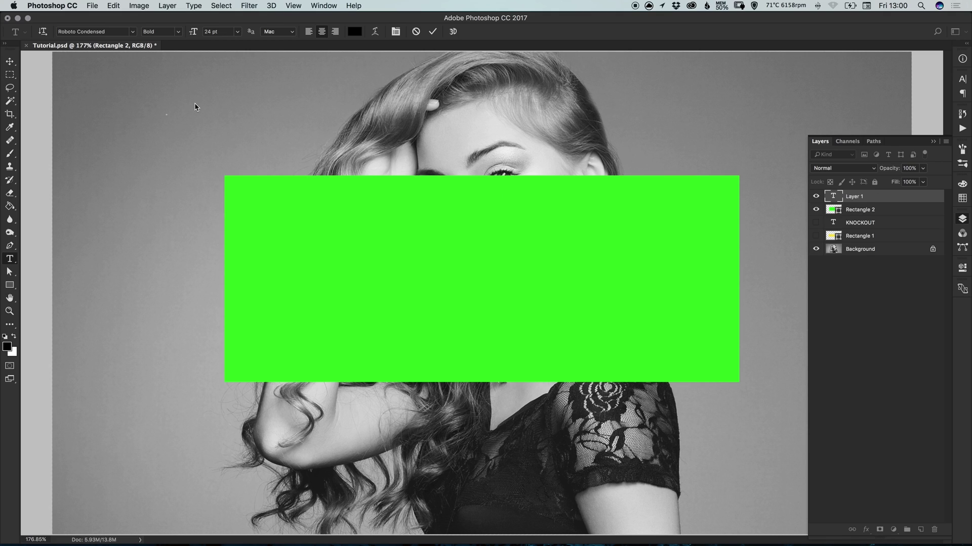
{"action": "type", "text": "TEXT"}
{"action": "left_click", "coordinate": [9, 62]}
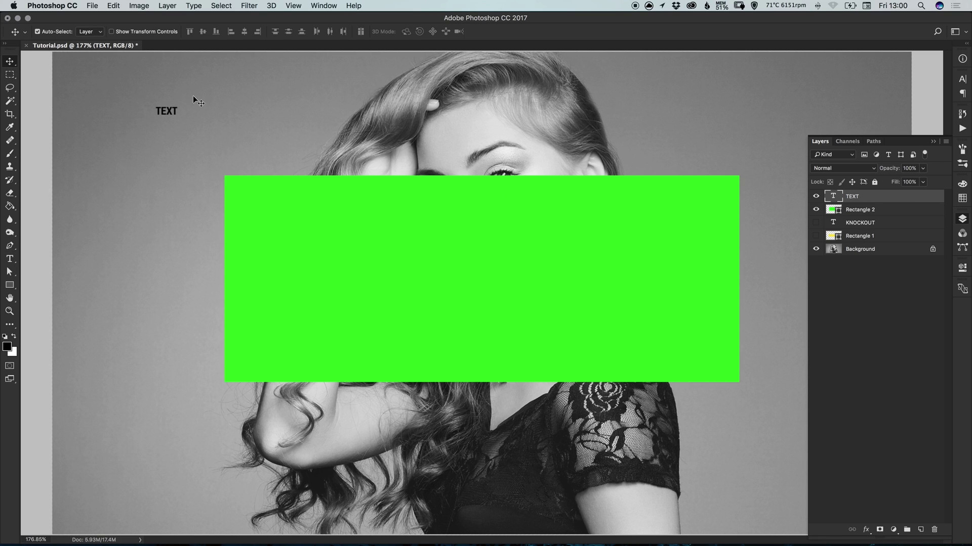
Enlarge the word TEXT with Free Transform, then reveal the KNOCKOUT and Rectangle 1 layers
{"action": "left_click", "coordinate": [114, 6]}
{"action": "left_click", "coordinate": [144, 221]}
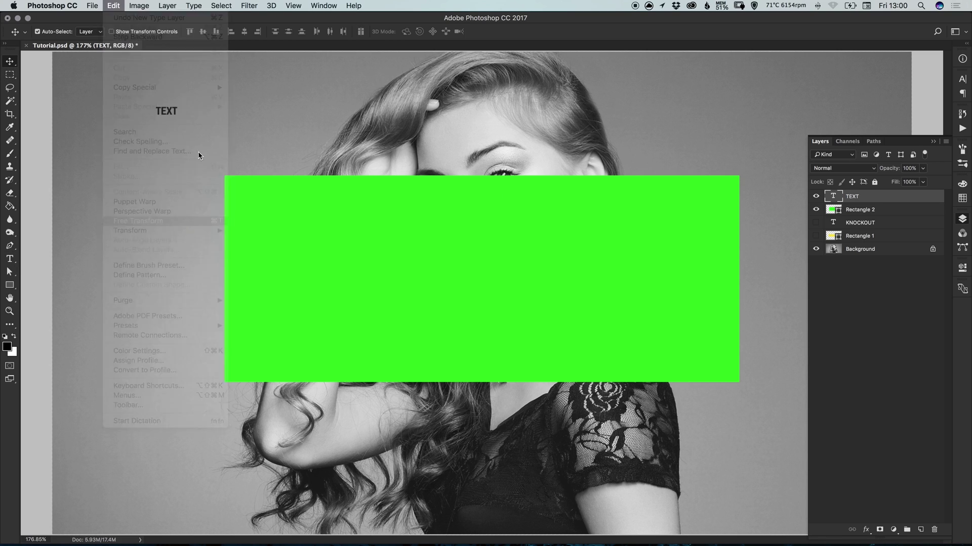
{"action": "left_click_drag", "start_coordinate": [178, 119], "coordinate": [495, 245]}
{"action": "key", "text": "Return"}
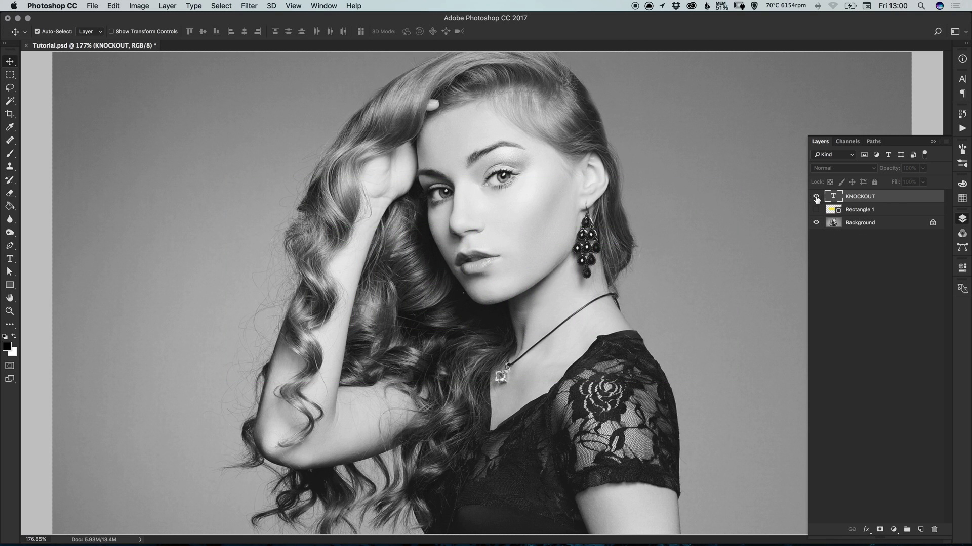
{"action": "left_click_drag", "start_coordinate": [815, 196], "coordinate": [816, 210]}
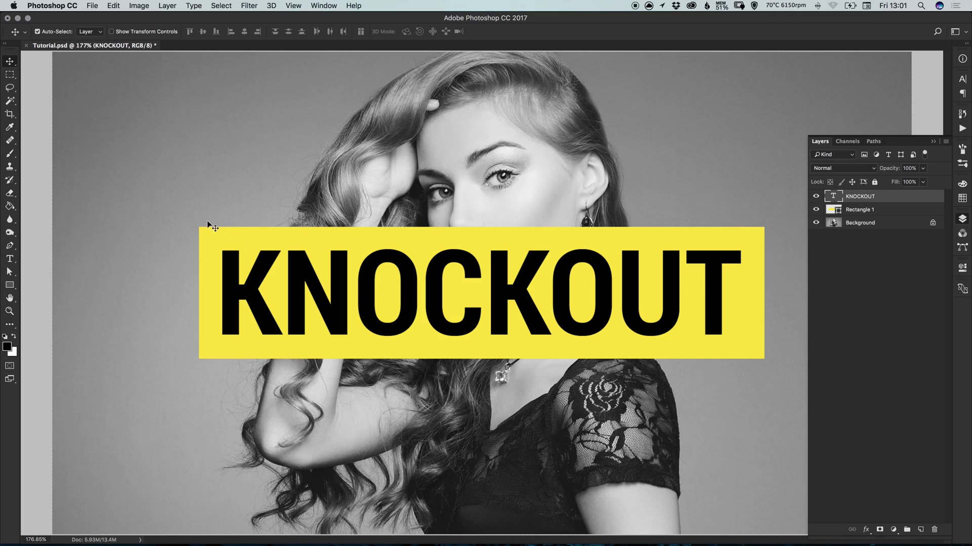
{"action": "right_click", "coordinate": [860, 194]}
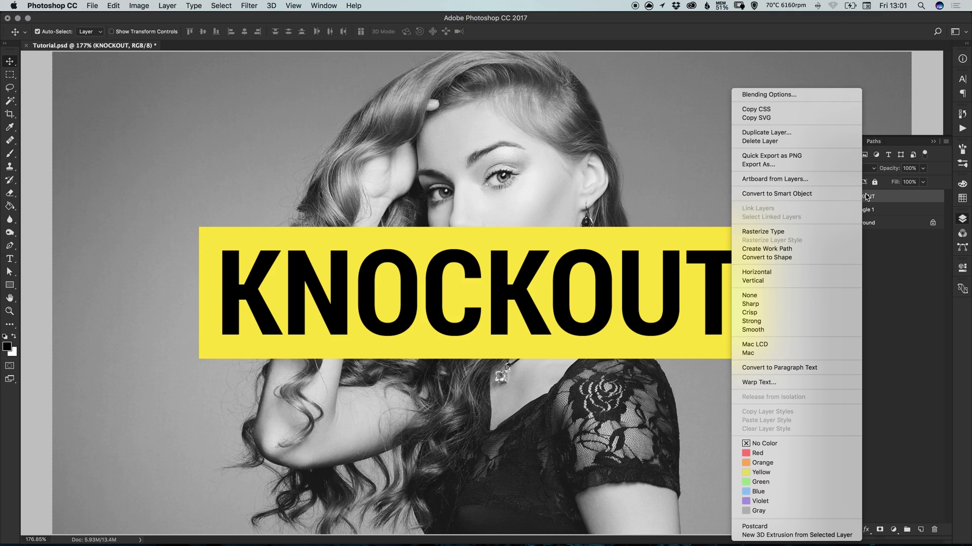
Give the KNOCKOUT layer a Shallow knockout with 0% fill opacity in Blending Options
{"action": "left_click", "coordinate": [790, 94]}
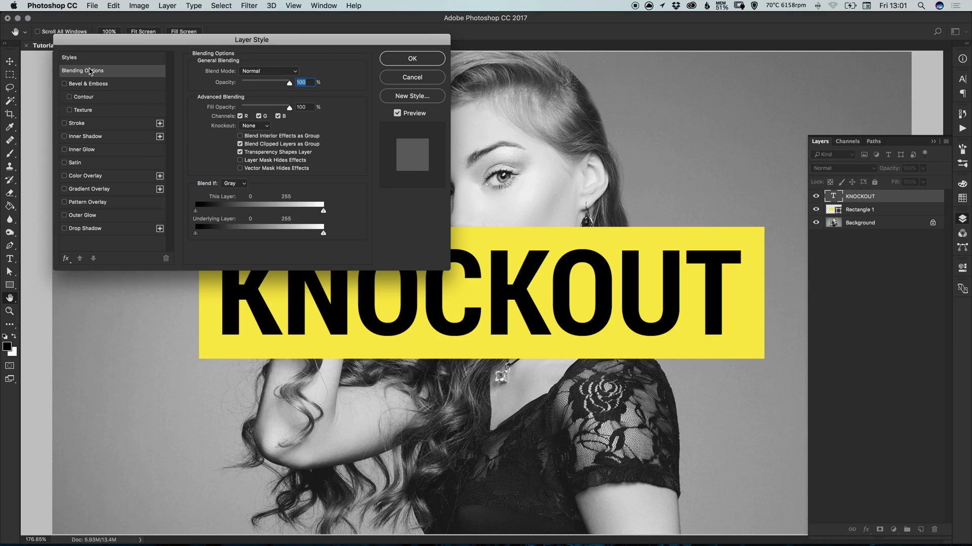
{"action": "left_click", "coordinate": [254, 127]}
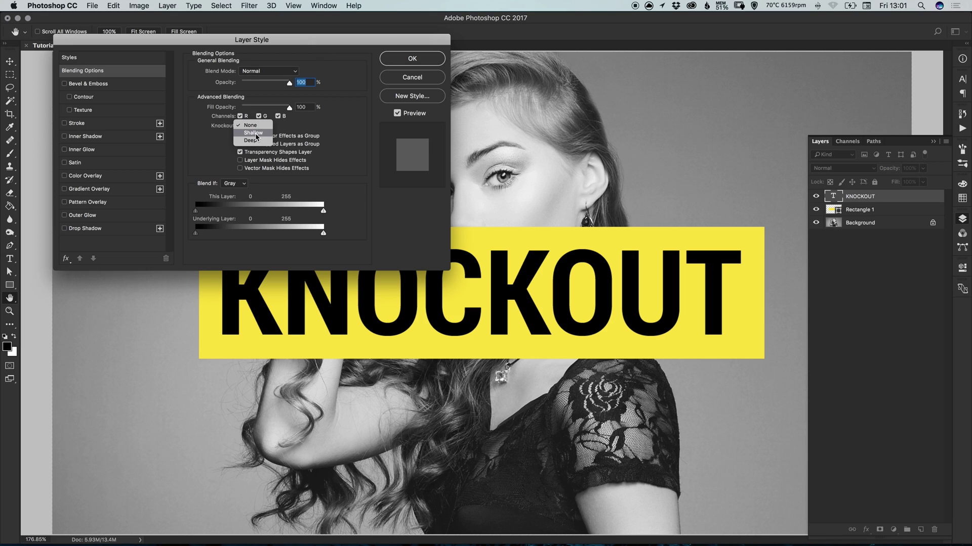
{"action": "left_click", "coordinate": [255, 132]}
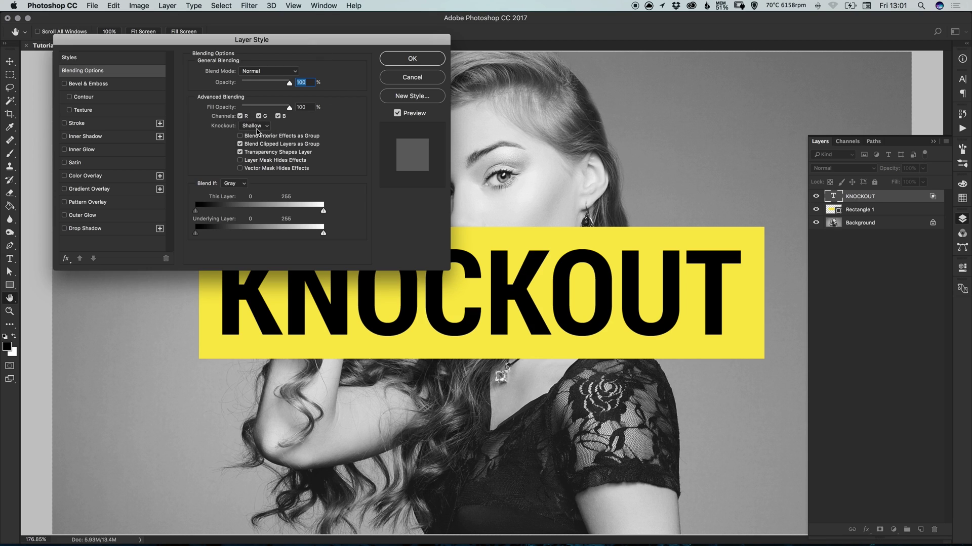
{"action": "left_click", "coordinate": [260, 127]}
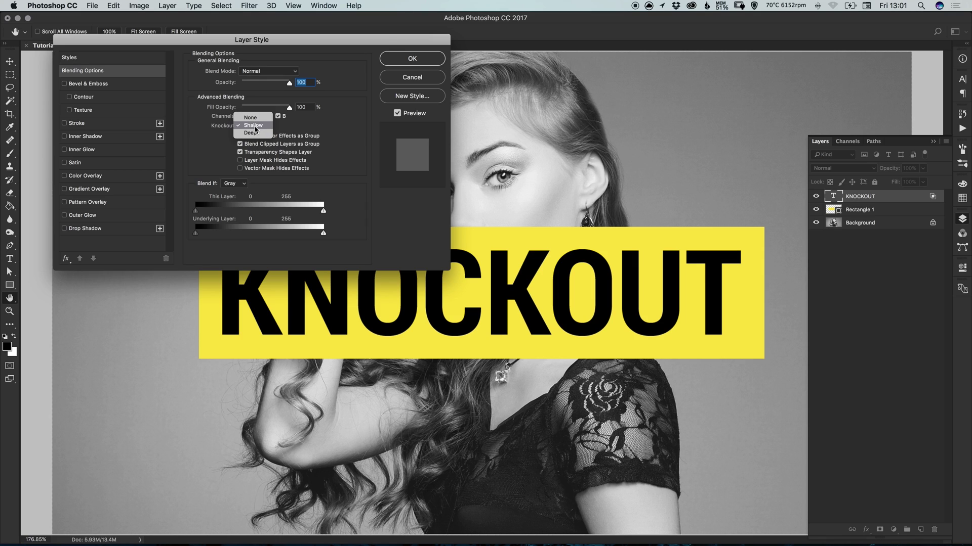
{"action": "left_click", "coordinate": [256, 126]}
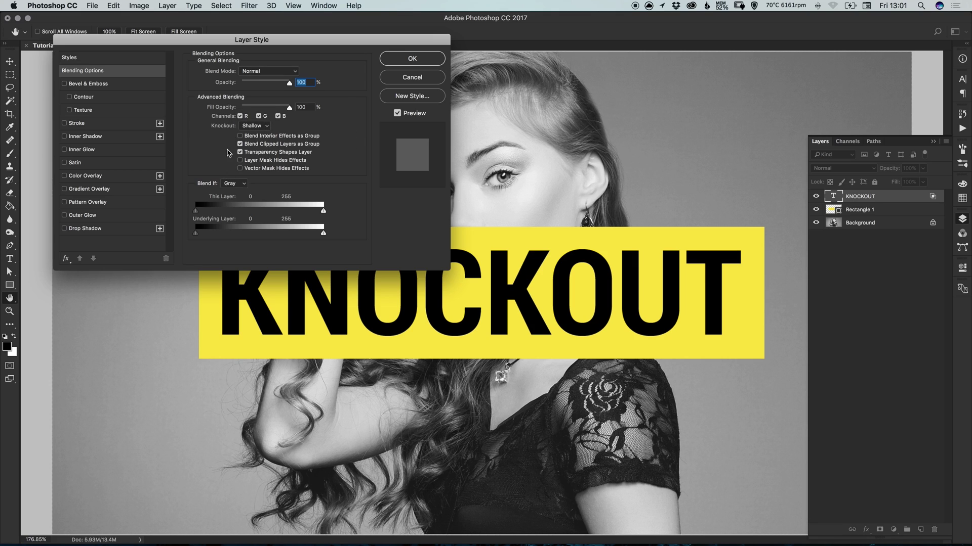
{"action": "left_click_drag", "start_coordinate": [289, 108], "coordinate": [238, 108]}
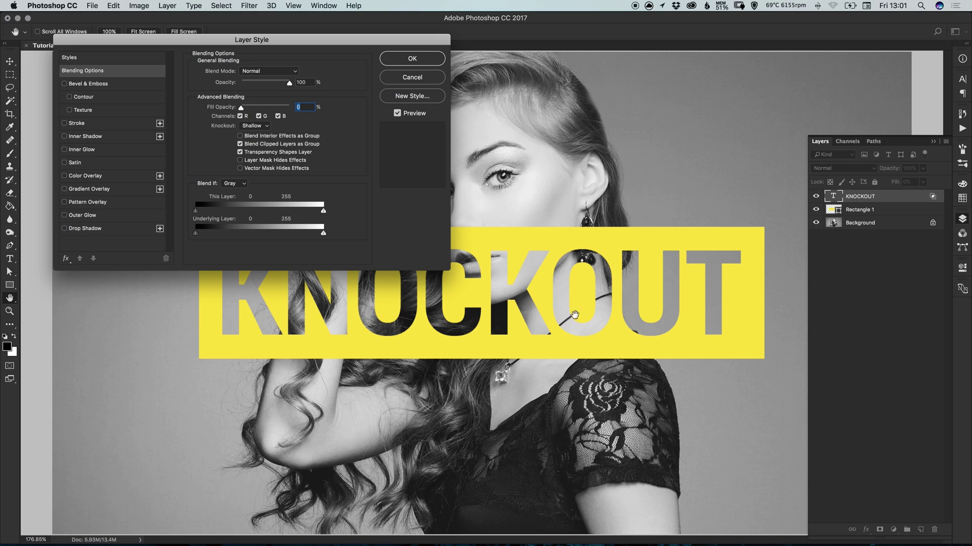
{"action": "left_click", "coordinate": [413, 60]}
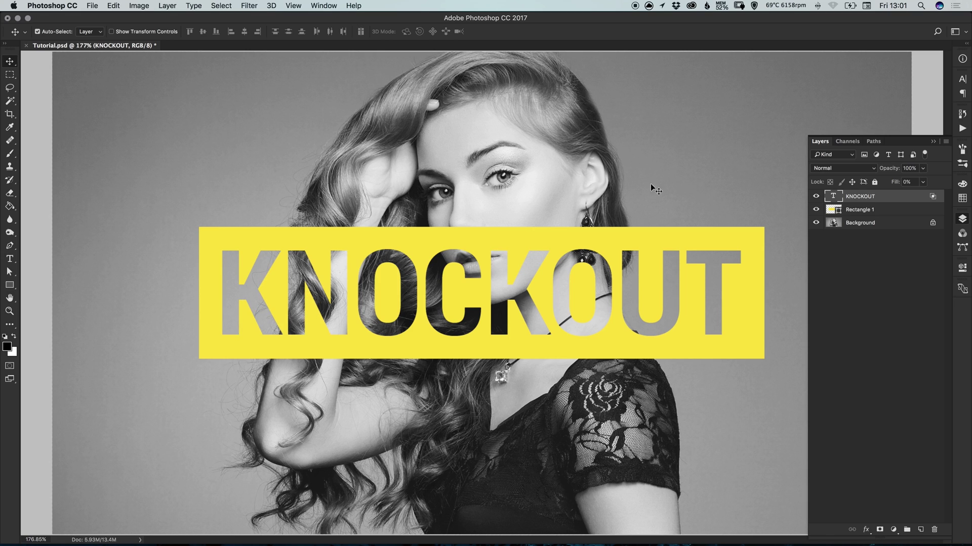
Group the KNOCKOUT text and Rectangle 1 into Group 1
{"action": "left_click", "coordinate": [866, 210]}
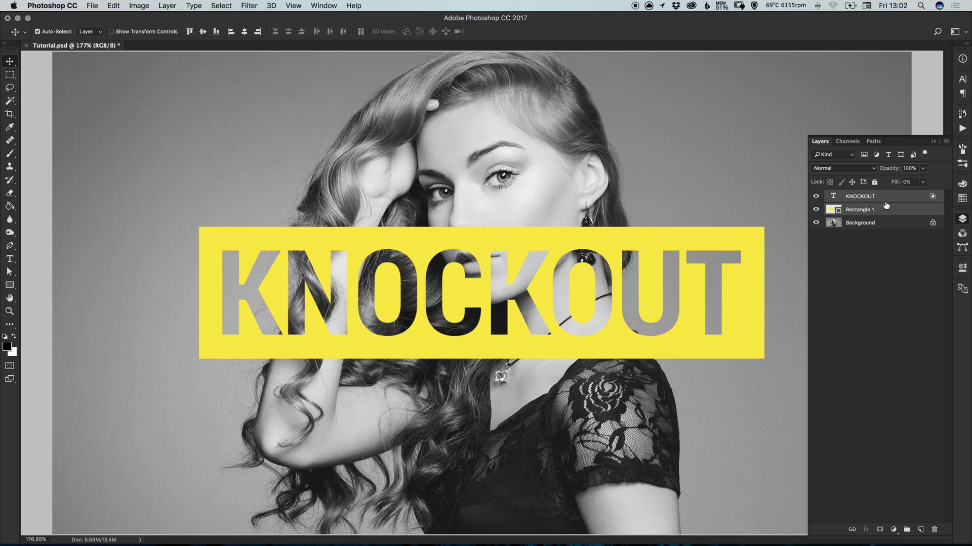
{"action": "key", "text": "super"}
{"action": "key", "text": "super+g"}
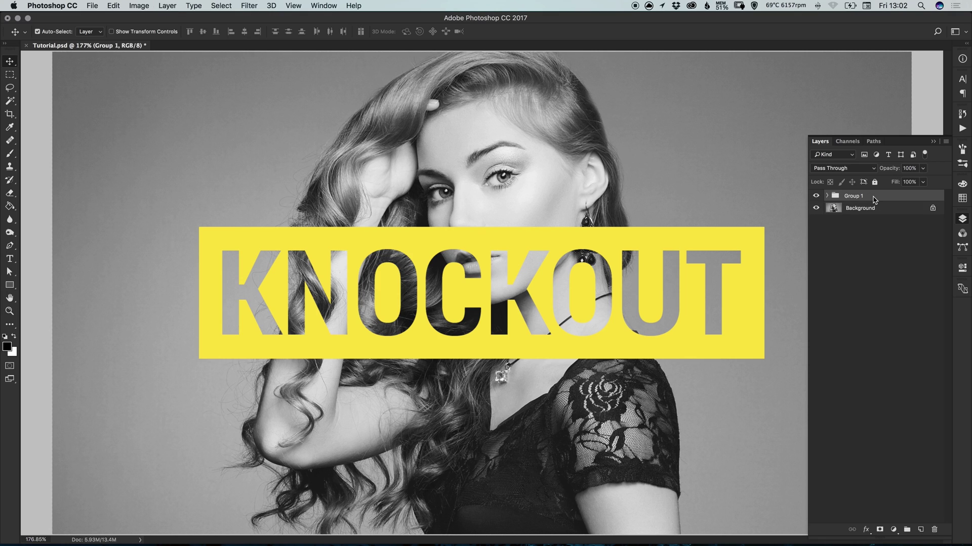
{"action": "left_click", "coordinate": [827, 196]}
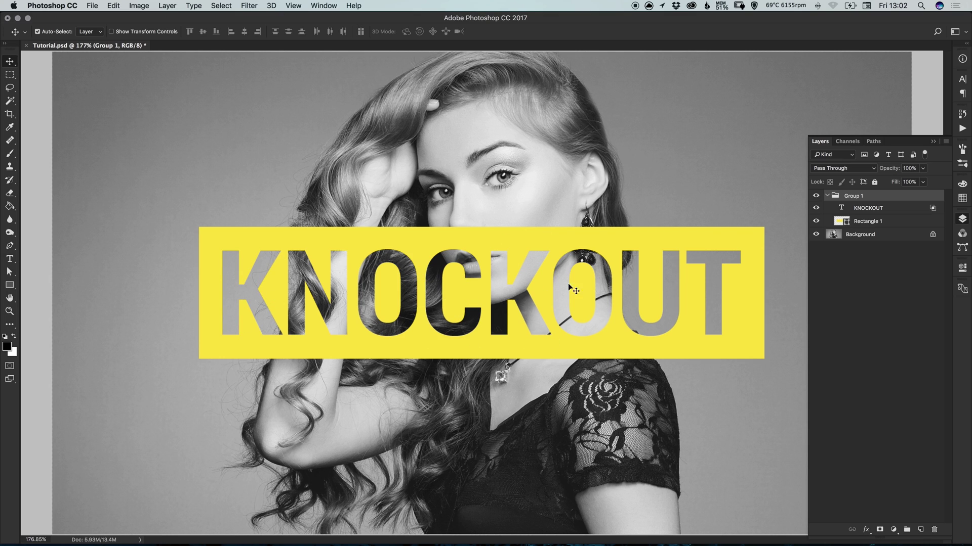
Convert Group 1 to a smart object, toggle its visibility to compare, and open its contents
{"action": "right_click", "coordinate": [857, 196]}
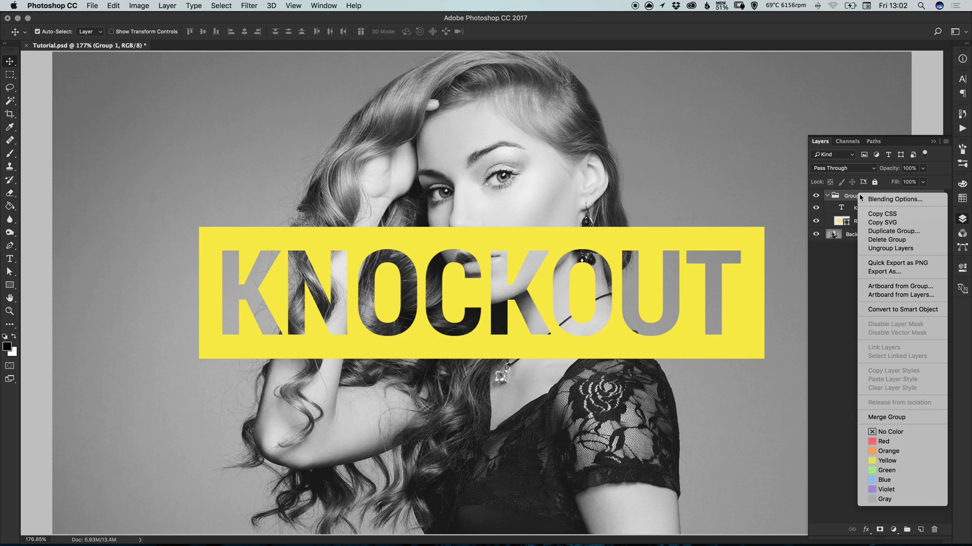
{"action": "left_click", "coordinate": [915, 309]}
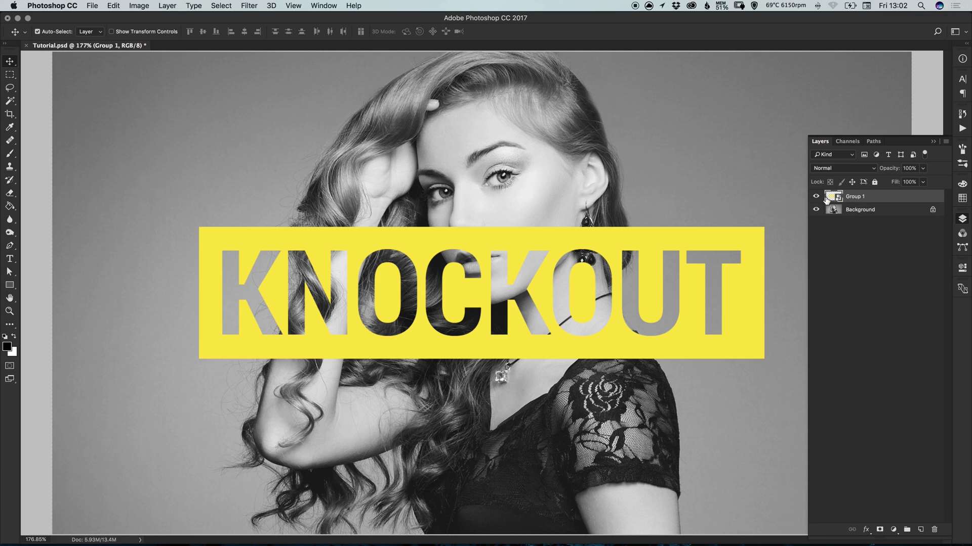
{"action": "left_click", "coordinate": [817, 197]}
{"action": "left_click", "coordinate": [816, 198]}
{"action": "double_click", "coordinate": [835, 197]}
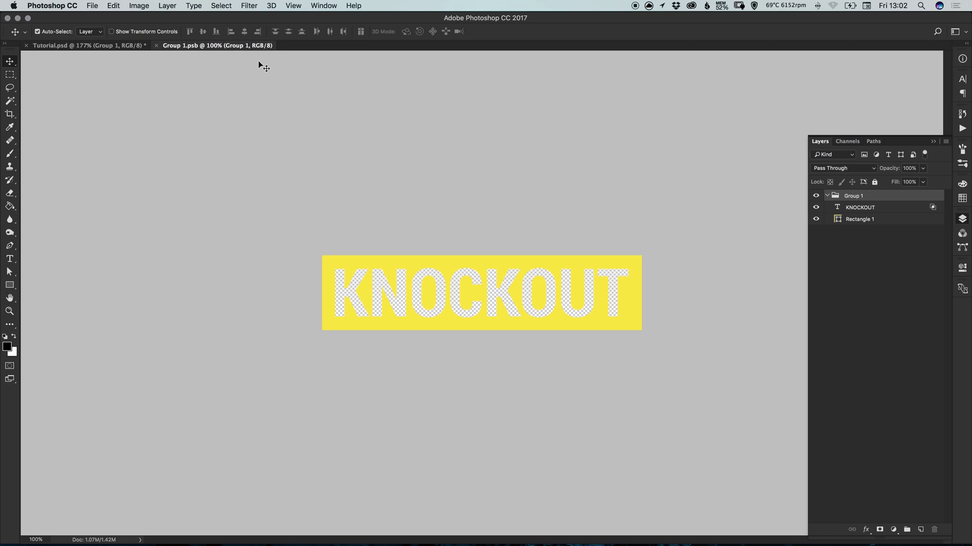
Set KNOCKOUT's fill to 50% in Group 1.psb, save, and close back to Tutorial.psd
{"action": "left_click", "coordinate": [859, 208]}
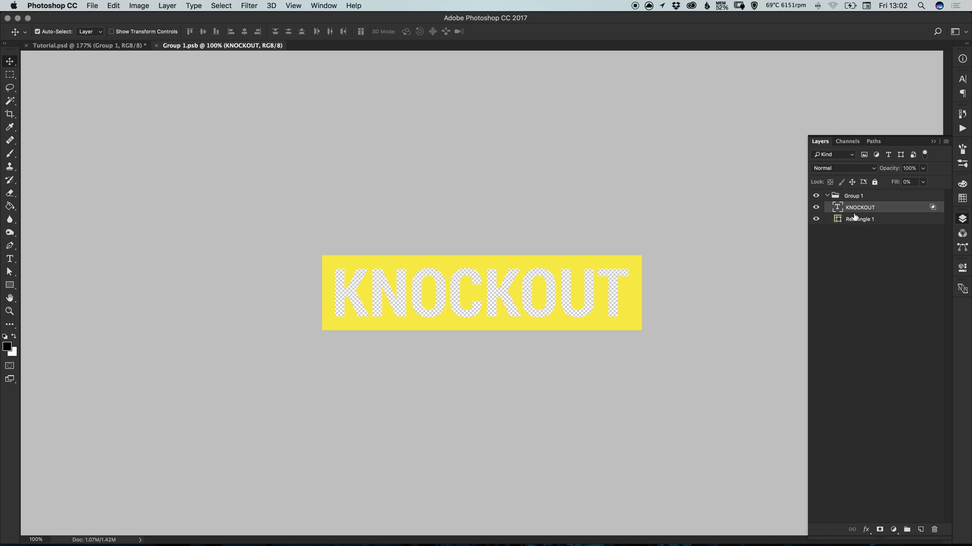
{"action": "left_click", "coordinate": [921, 182]}
{"action": "left_click_drag", "start_coordinate": [921, 194], "coordinate": [921, 195]}
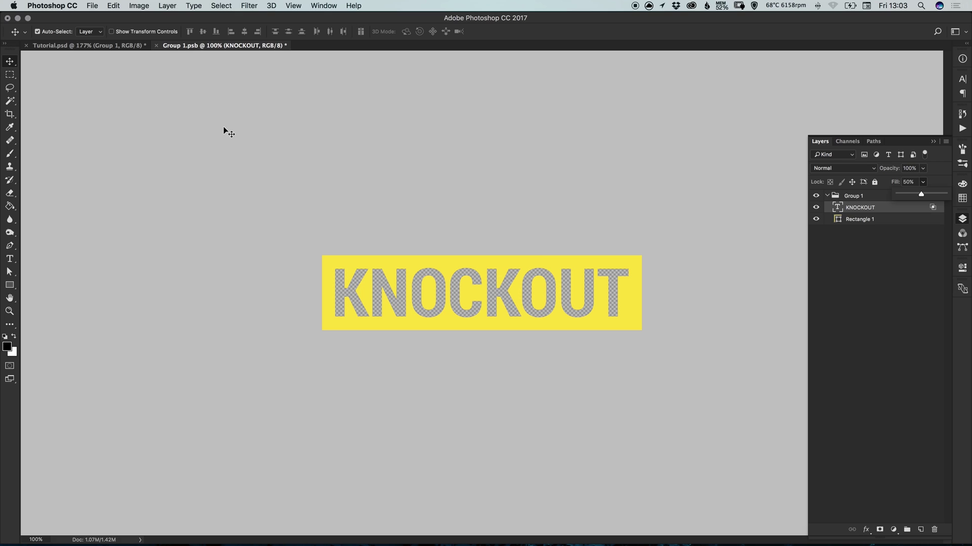
{"action": "key", "text": "super+s"}
{"action": "left_click", "coordinate": [156, 48]}
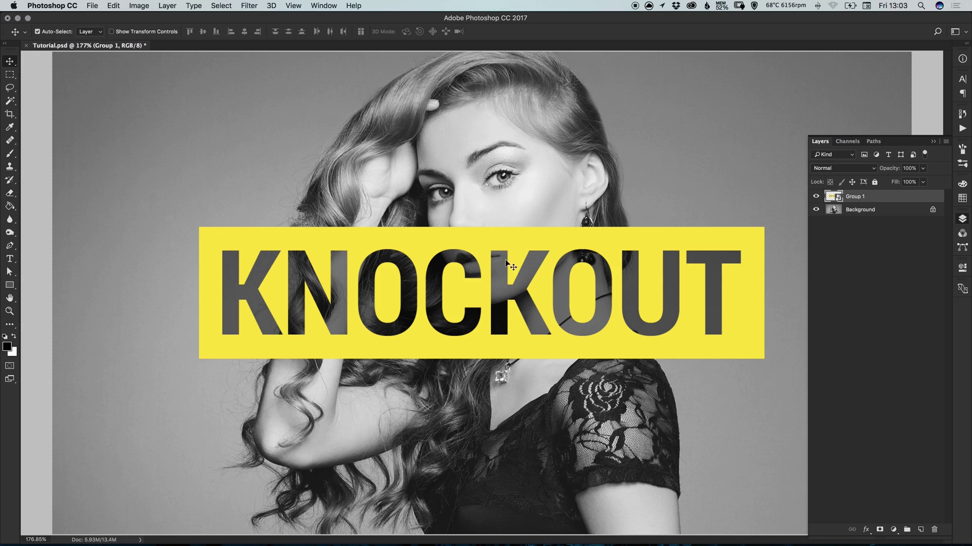
Undo and redo the 50% fill change to compare, then deselect Group 1
{"action": "key", "text": "super"}
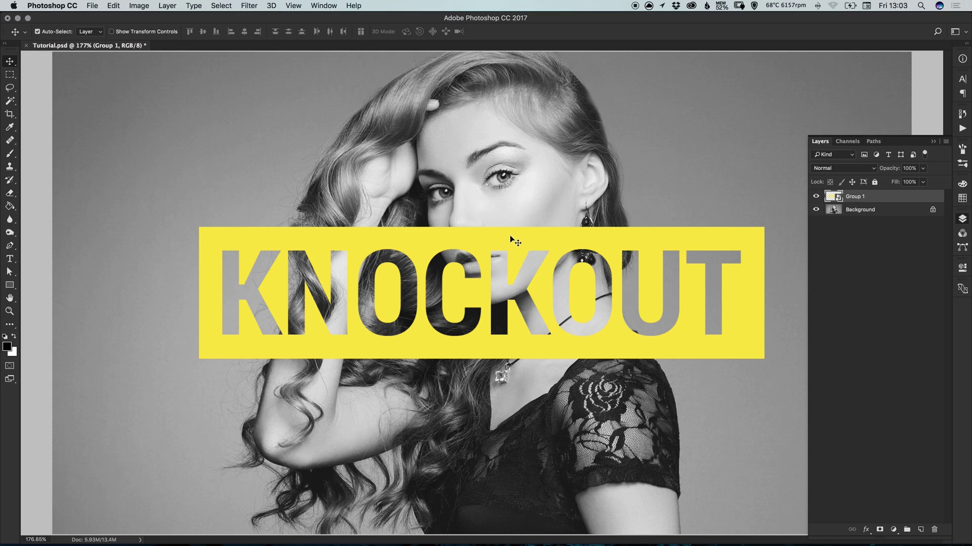
{"action": "key", "text": "super+z"}
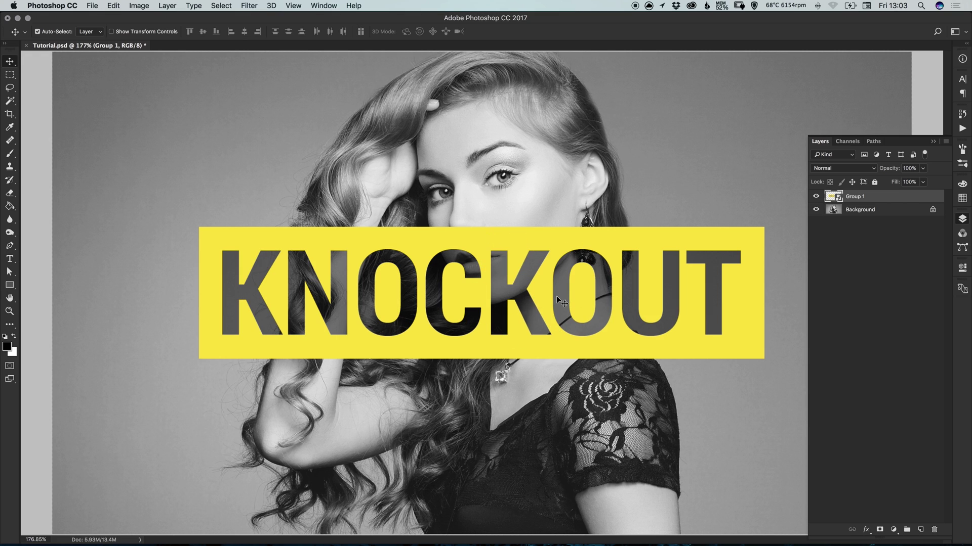
{"action": "left_click", "coordinate": [834, 289]}
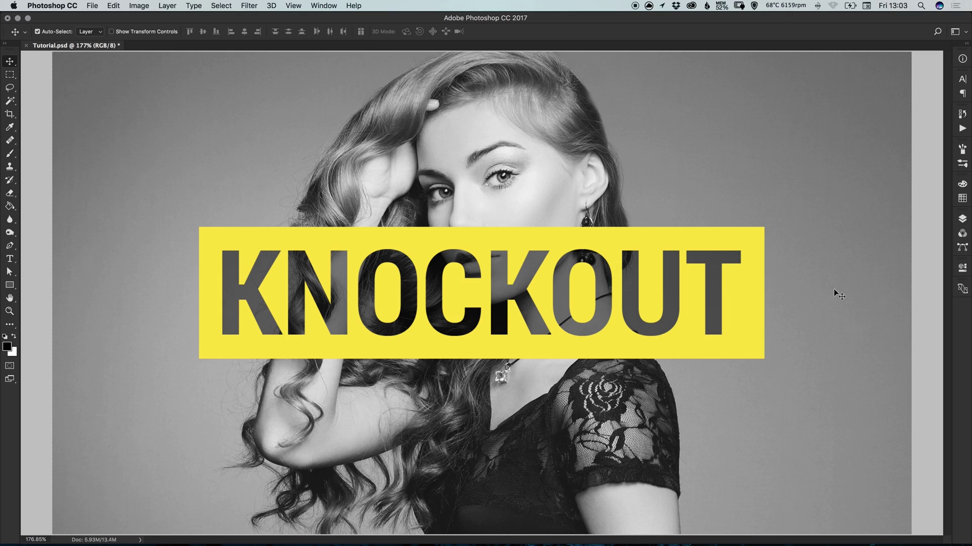